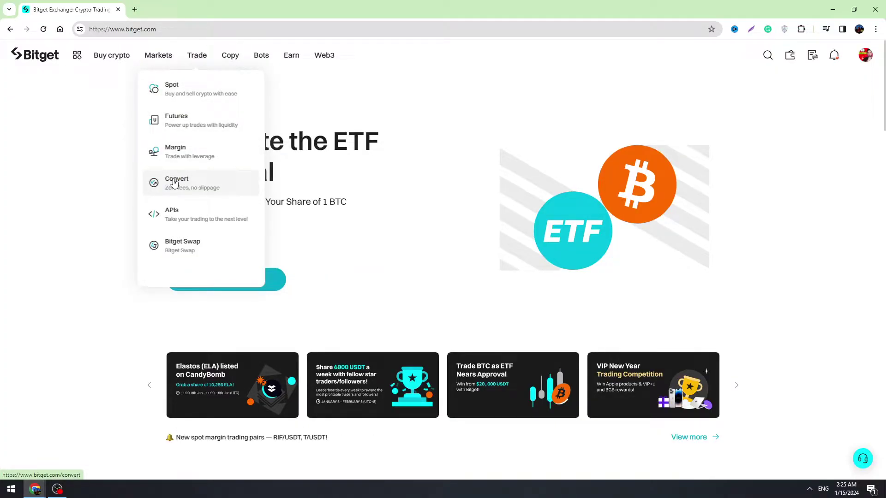
- Open Convert and switch the source currency from USDT to USDC, converting toward BGB
{"action": "left_click", "coordinate": [179, 183]}
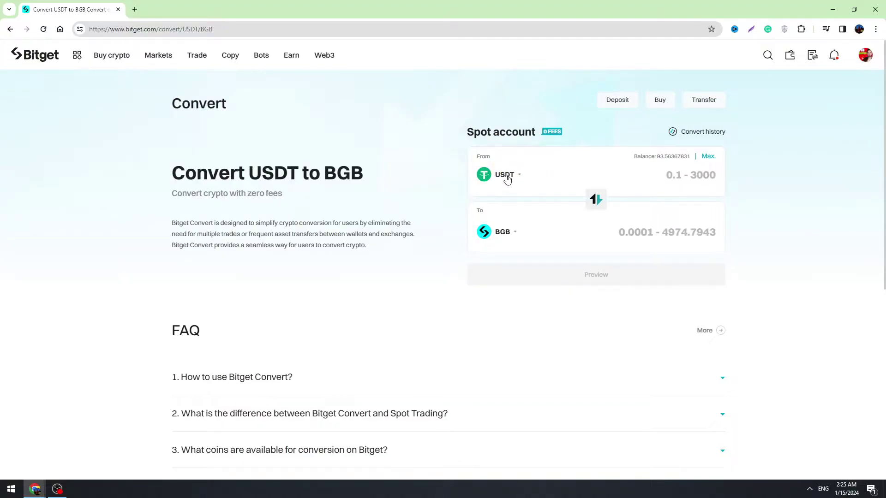
{"action": "left_click", "coordinate": [508, 177]}
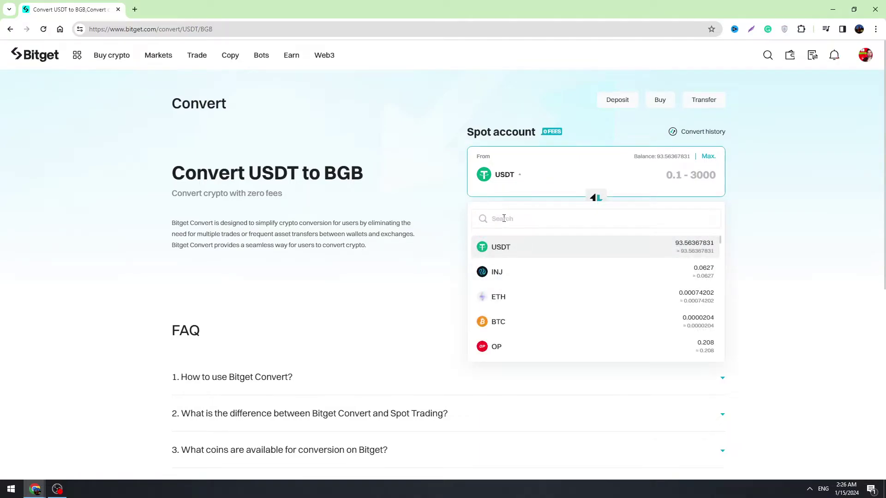
{"action": "left_click", "coordinate": [511, 218]}
{"action": "type", "text": "usd"}
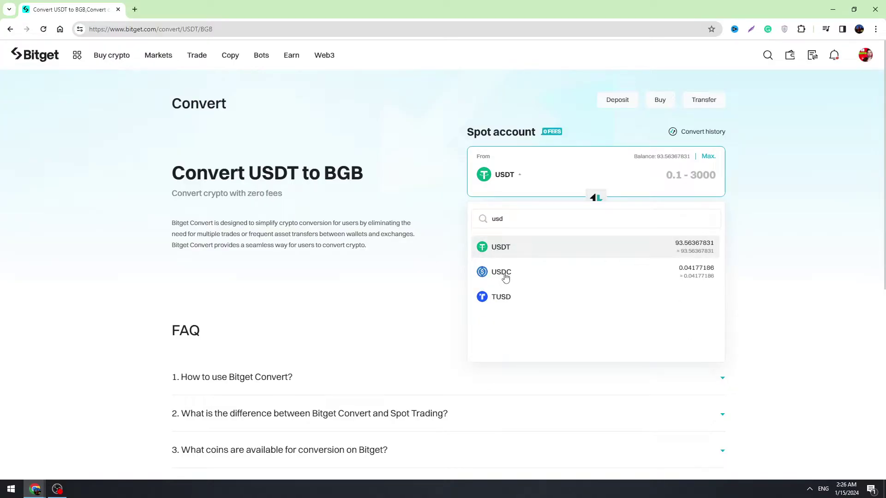
{"action": "left_click", "coordinate": [501, 271]}
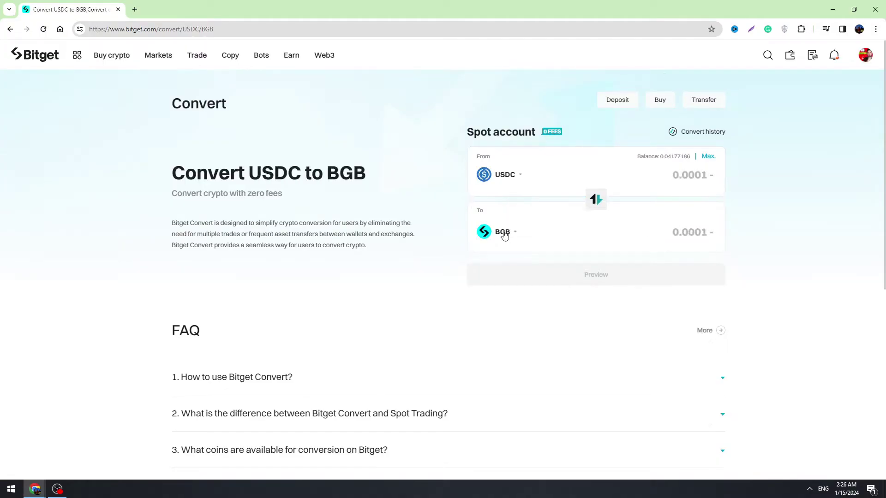
- Change the target currency from BGB to USDT and enter 100 USDC to convert
{"action": "left_click", "coordinate": [508, 235]}
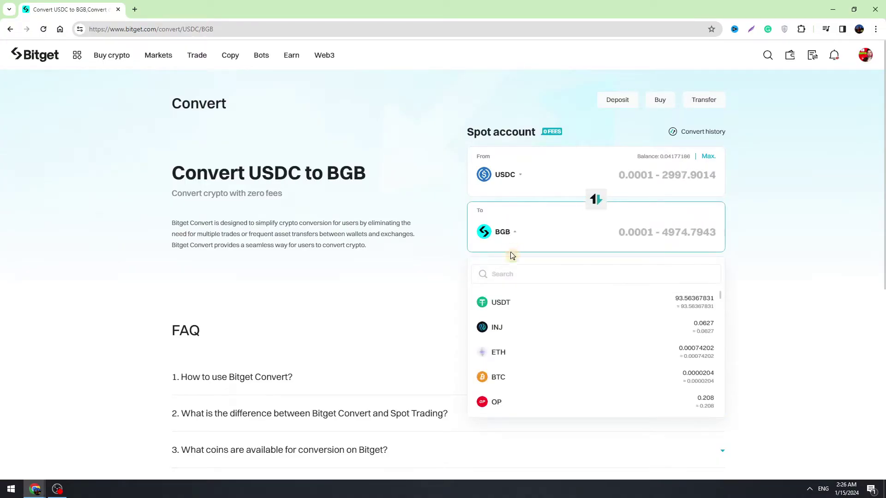
{"action": "left_click", "coordinate": [500, 302]}
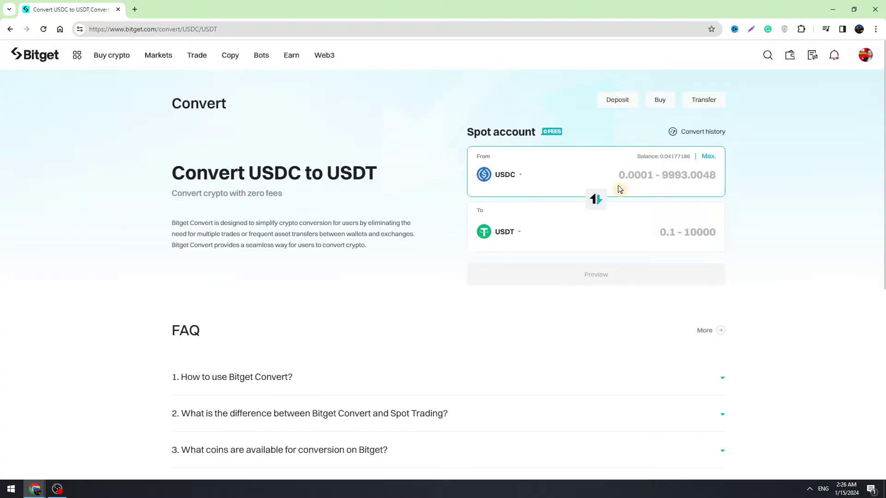
{"action": "type", "text": "100"}
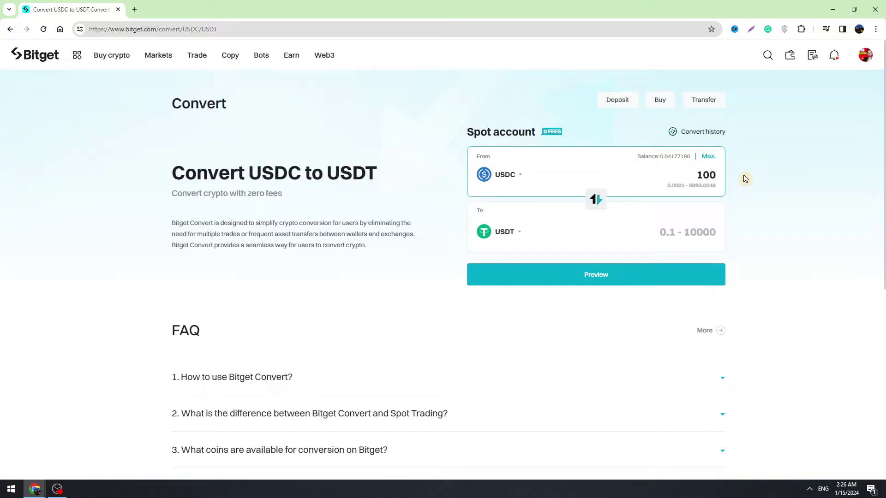
{"action": "left_click", "coordinate": [744, 180]}
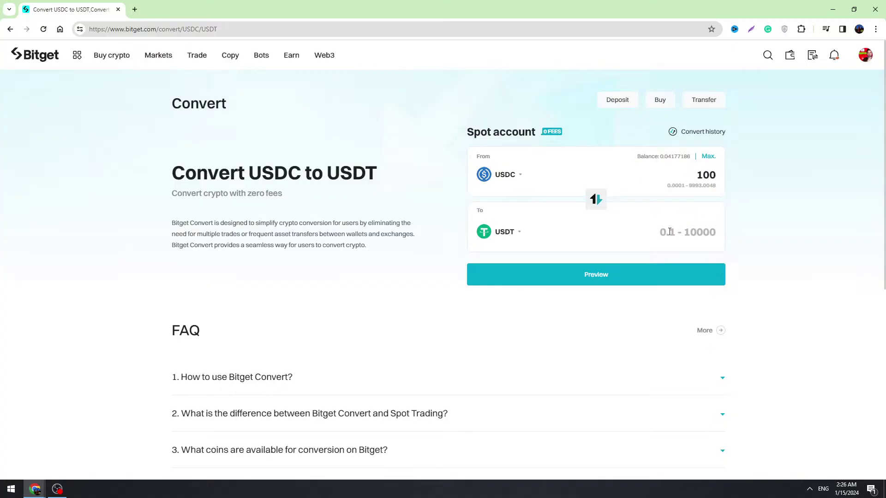
{"action": "left_click", "coordinate": [596, 274]}
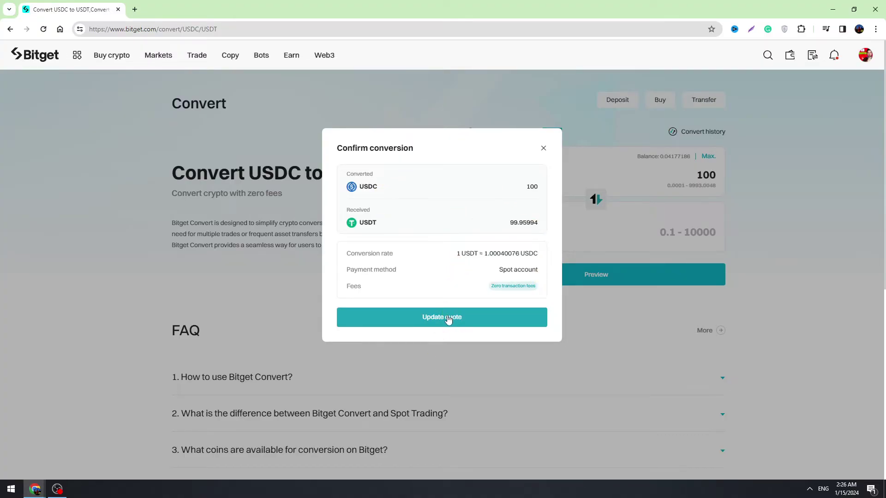
{"action": "left_click", "coordinate": [447, 319]}
{"action": "left_click", "coordinate": [544, 147]}
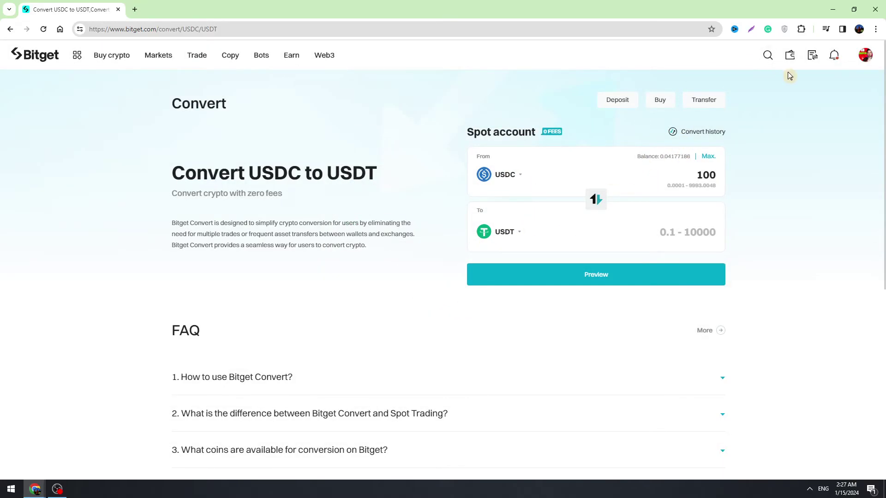
{"action": "mouse_move", "coordinate": [789, 56]}
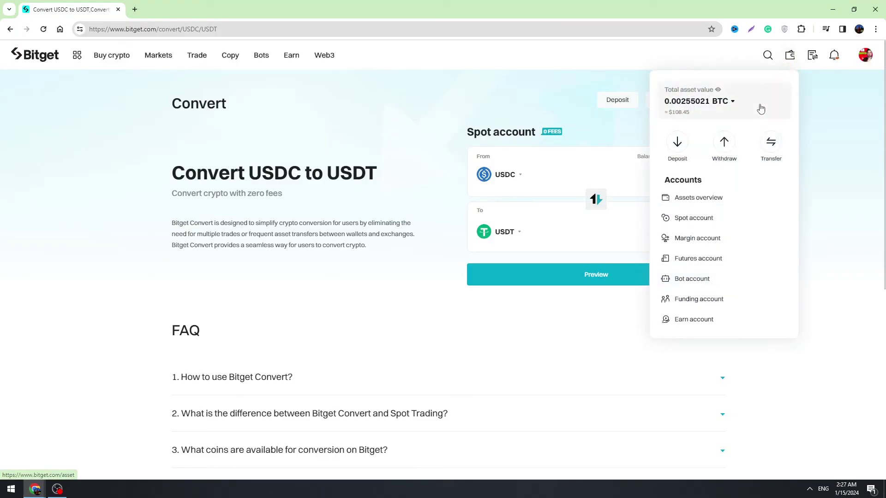
- Open the Spot account page listing the roughly 93.56 USDT balance
{"action": "left_click", "coordinate": [689, 220]}
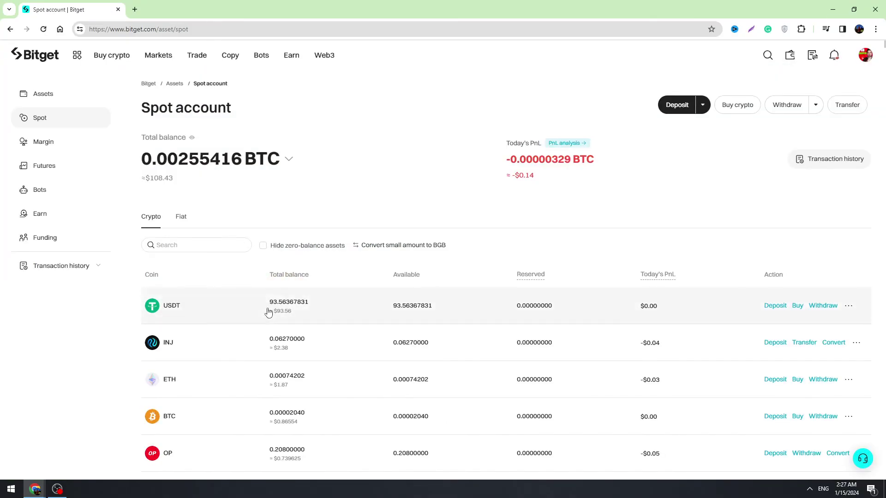